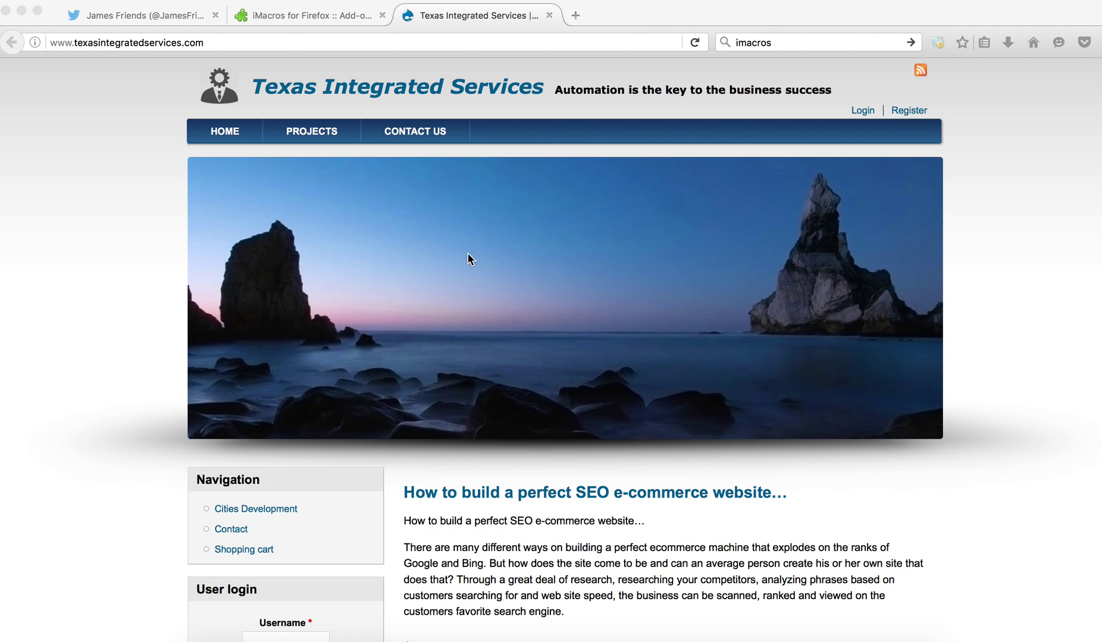
Switch from the Texas Integrated Services page to the Twitter profile tab.
{"action": "left_click", "coordinate": [99, 18]}
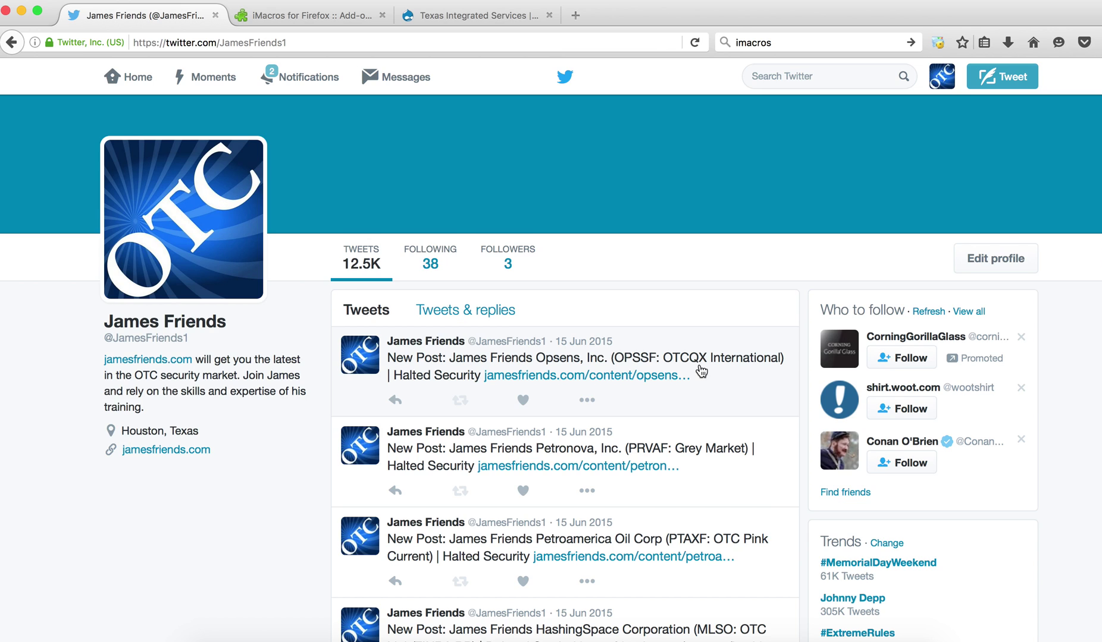
Show the actions list for the top Opsens tweet on the profile.
{"action": "left_click", "coordinate": [589, 401]}
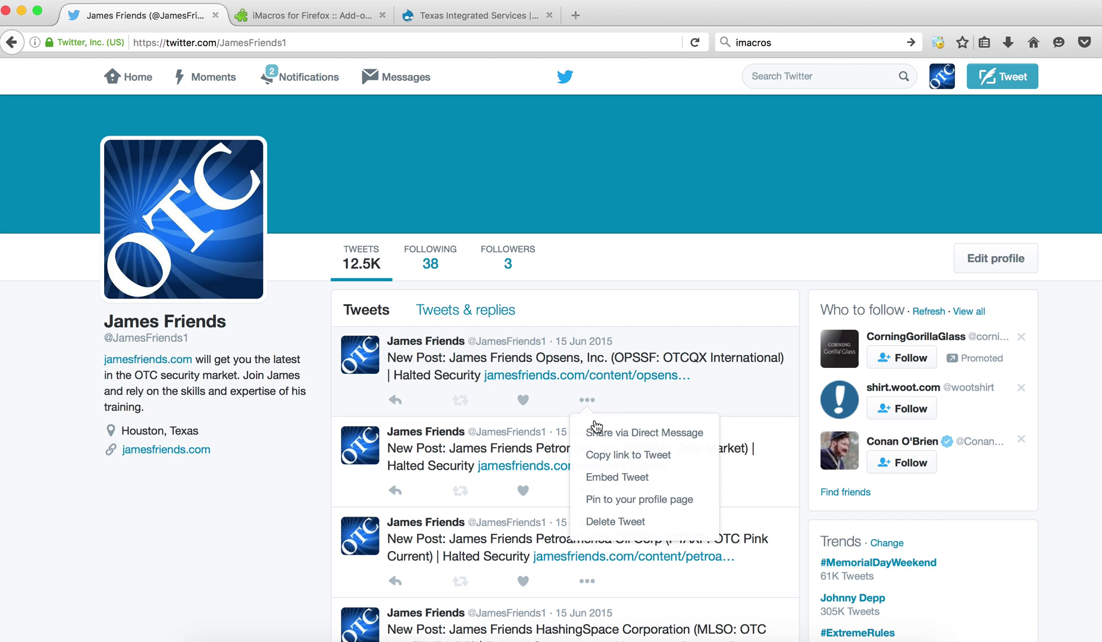
Delete the Opsens tweet so the Petronova tweet heads the list.
{"action": "left_click", "coordinate": [601, 522]}
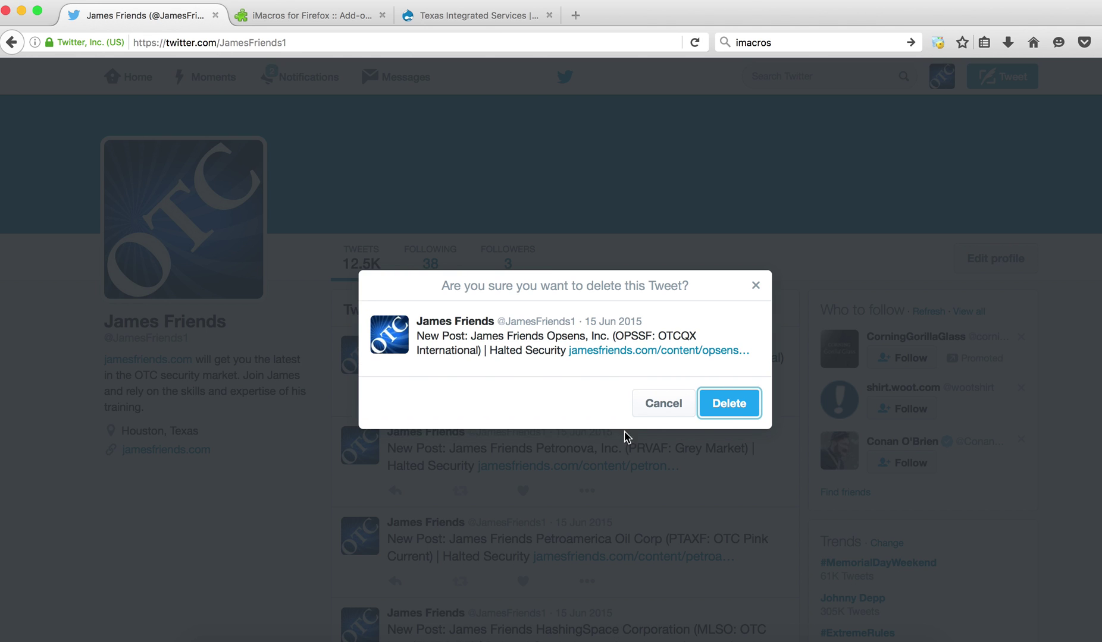
{"action": "left_click", "coordinate": [734, 407]}
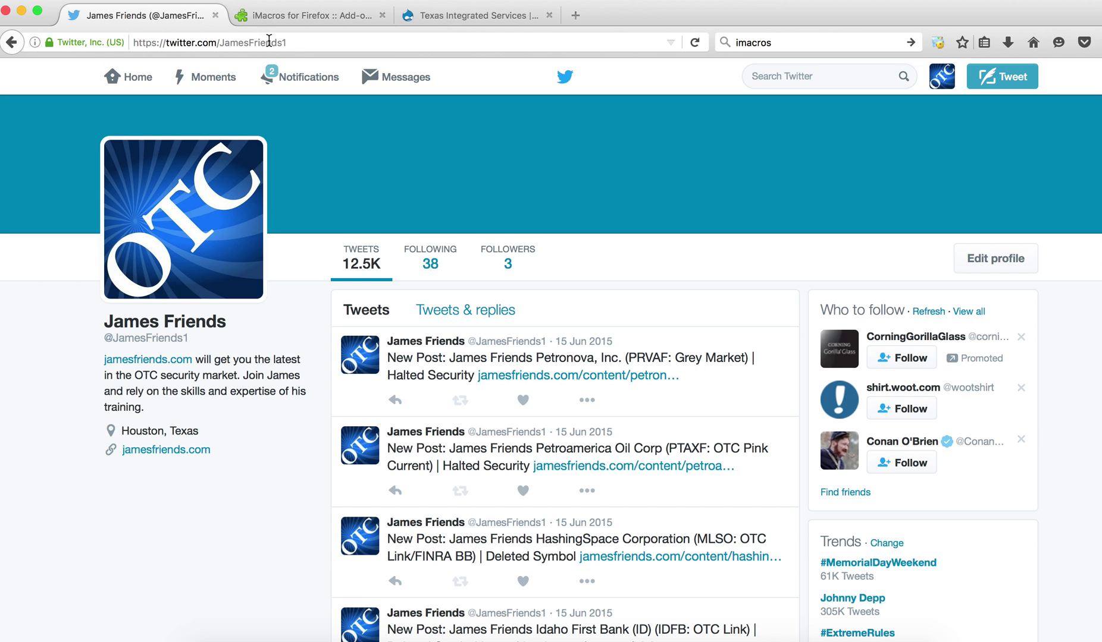
View the iMacros for Firefox add-on page and bring up the iMacros sidebar.
{"action": "left_click", "coordinate": [291, 18]}
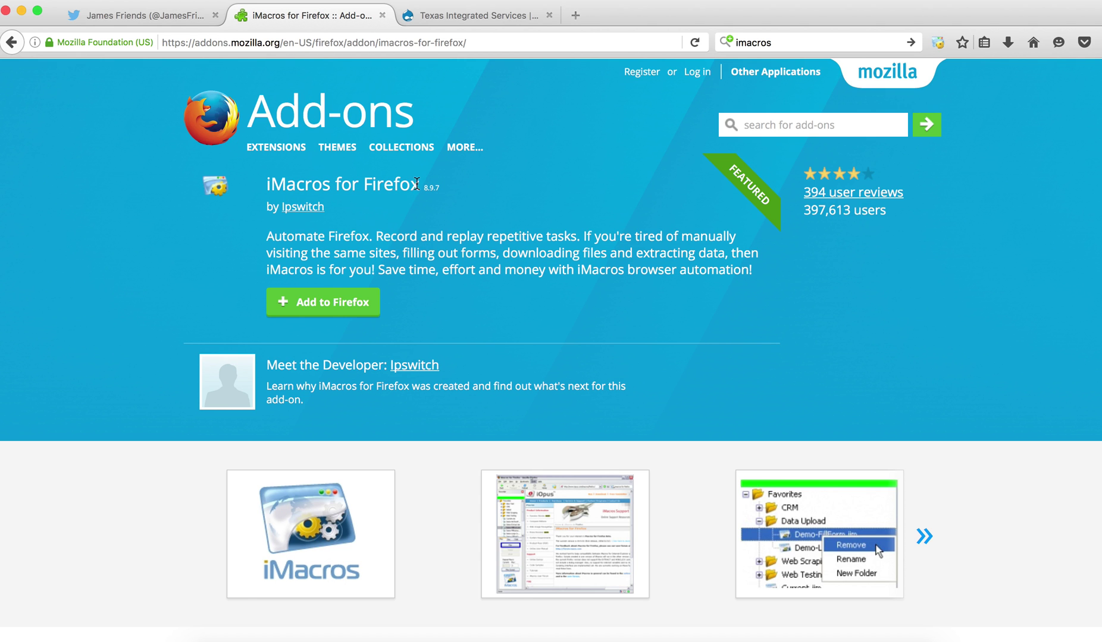
{"action": "left_click_drag", "start_coordinate": [419, 186], "coordinate": [243, 190]}
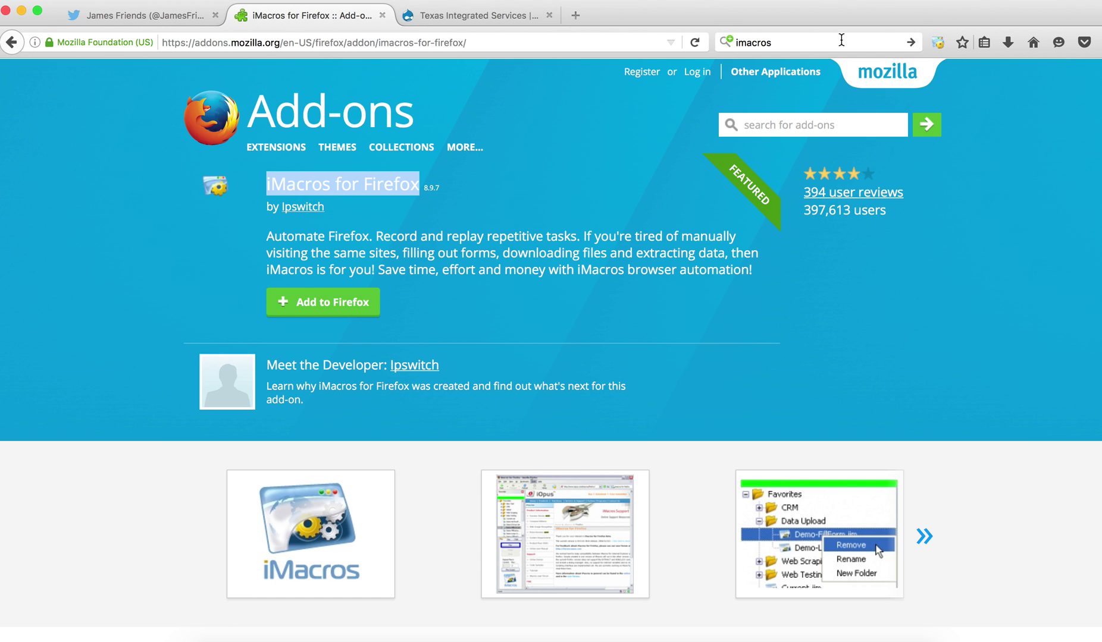
{"action": "left_click", "coordinate": [938, 46]}
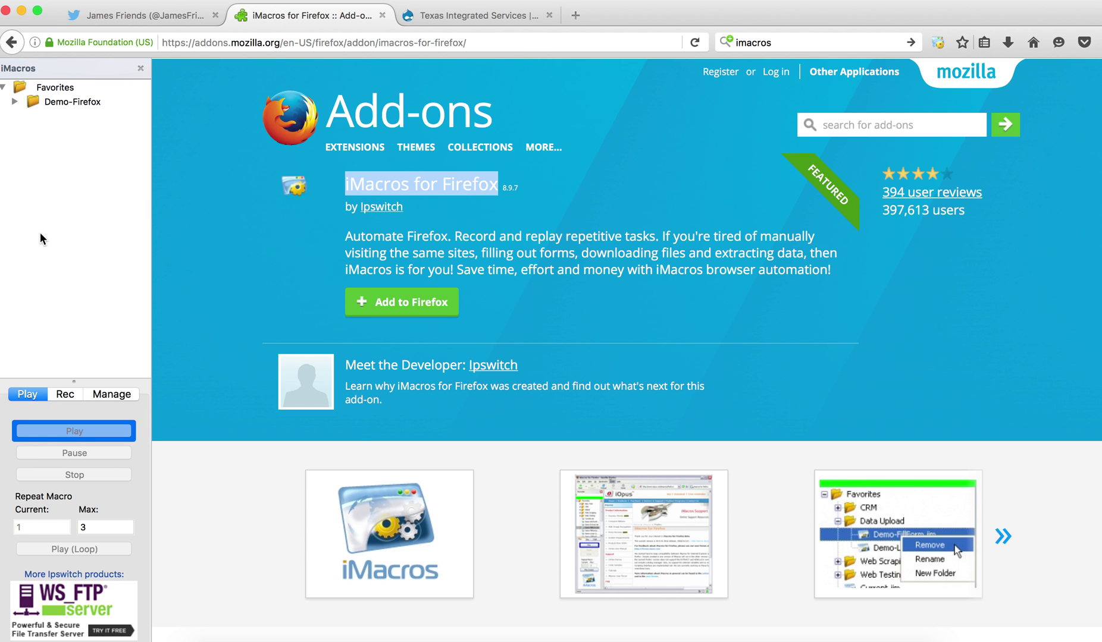
Return to the Twitter profile and start recording a new iMacros macro.
{"action": "left_click", "coordinate": [94, 22]}
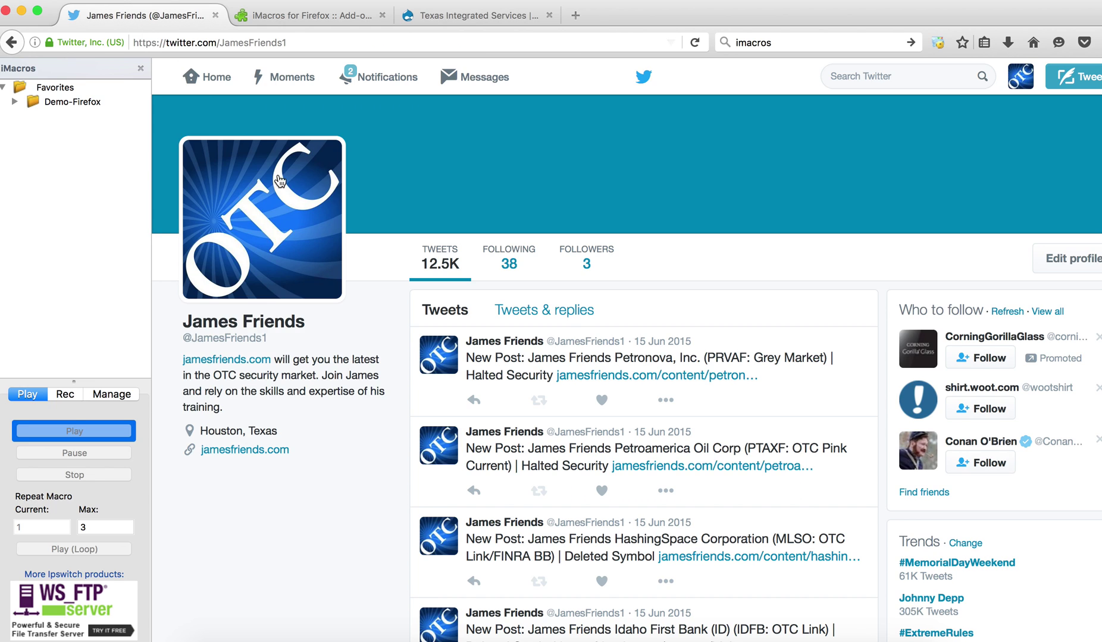
{"action": "left_click", "coordinate": [62, 397]}
{"action": "left_click", "coordinate": [62, 398]}
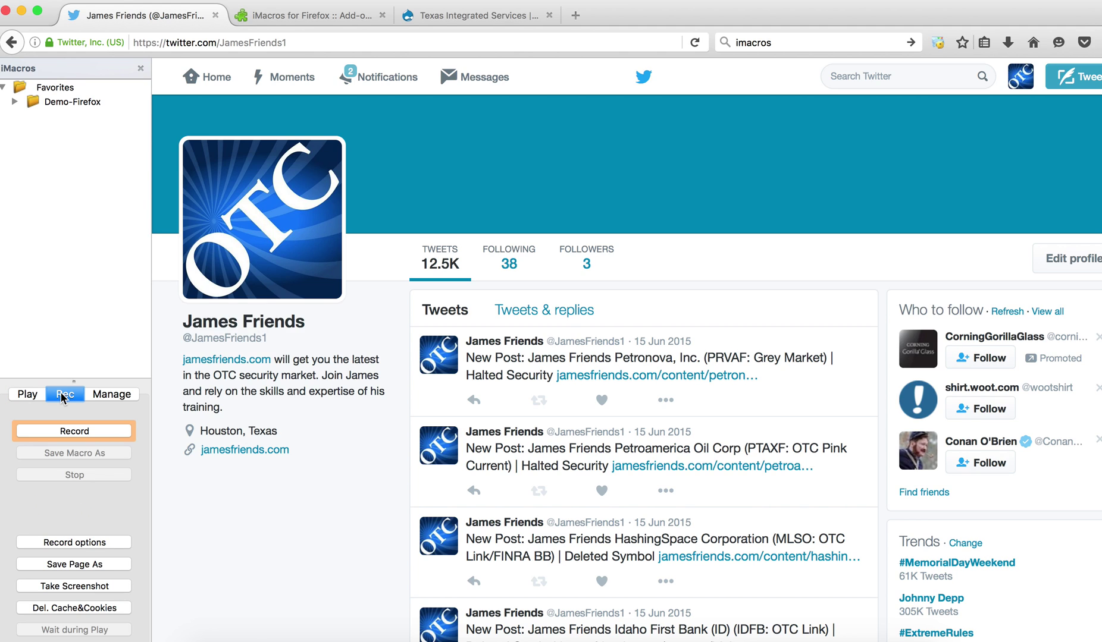
{"action": "left_click", "coordinate": [73, 435]}
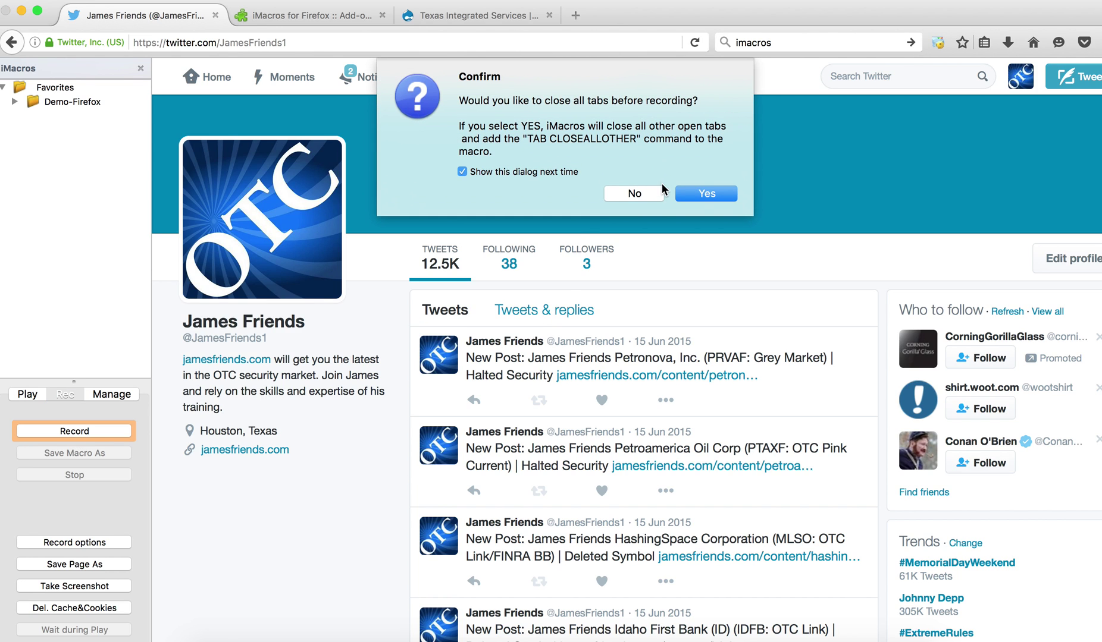
Record deleting the Petronova tweet while keeping other tabs open, then stop recording.
{"action": "left_click", "coordinate": [635, 193]}
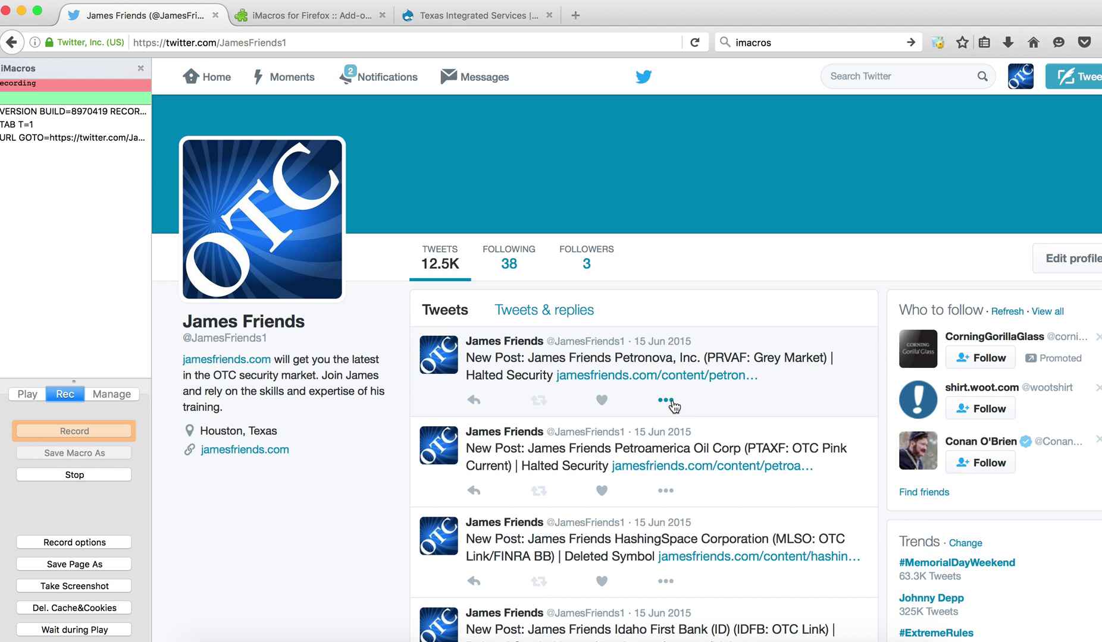
{"action": "left_click", "coordinate": [666, 402]}
{"action": "left_click", "coordinate": [666, 402]}
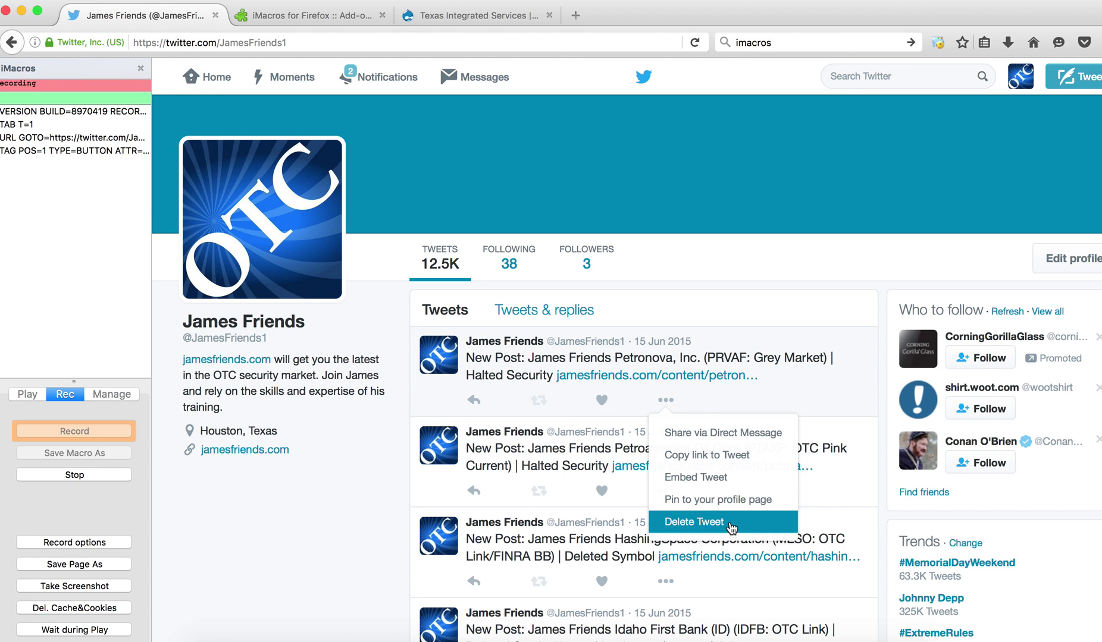
{"action": "left_click", "coordinate": [711, 522]}
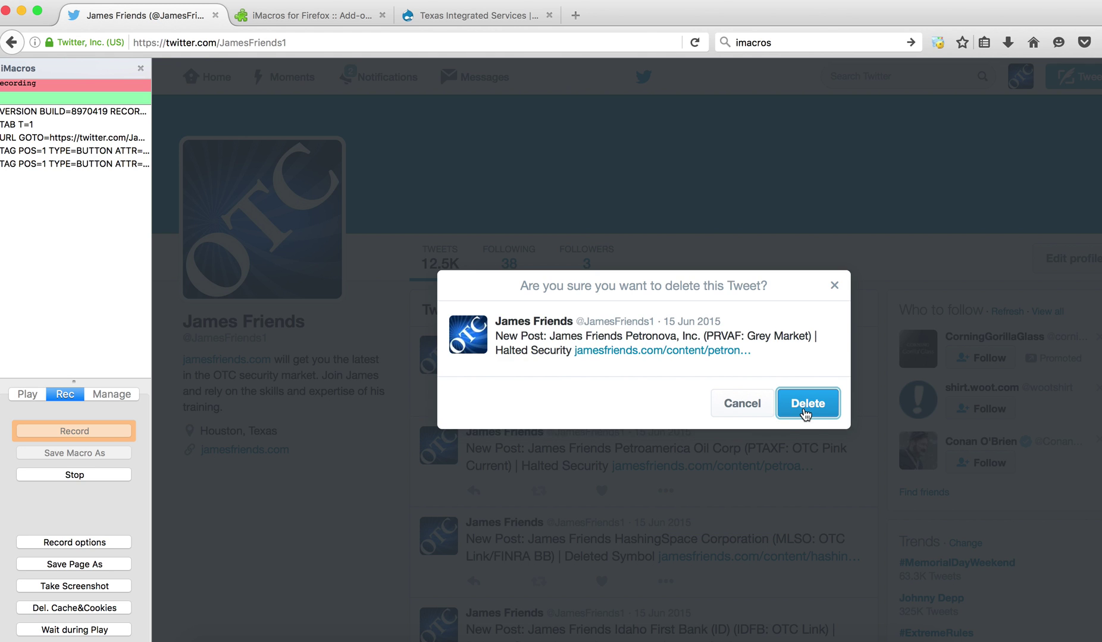
{"action": "left_click", "coordinate": [804, 414]}
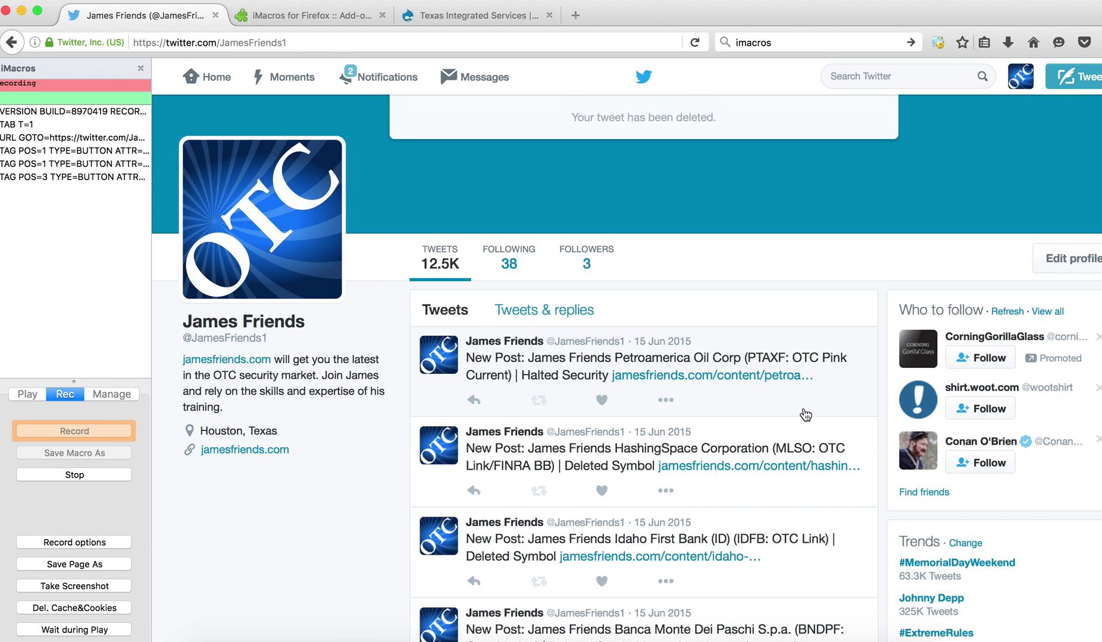
{"action": "left_click", "coordinate": [618, 256]}
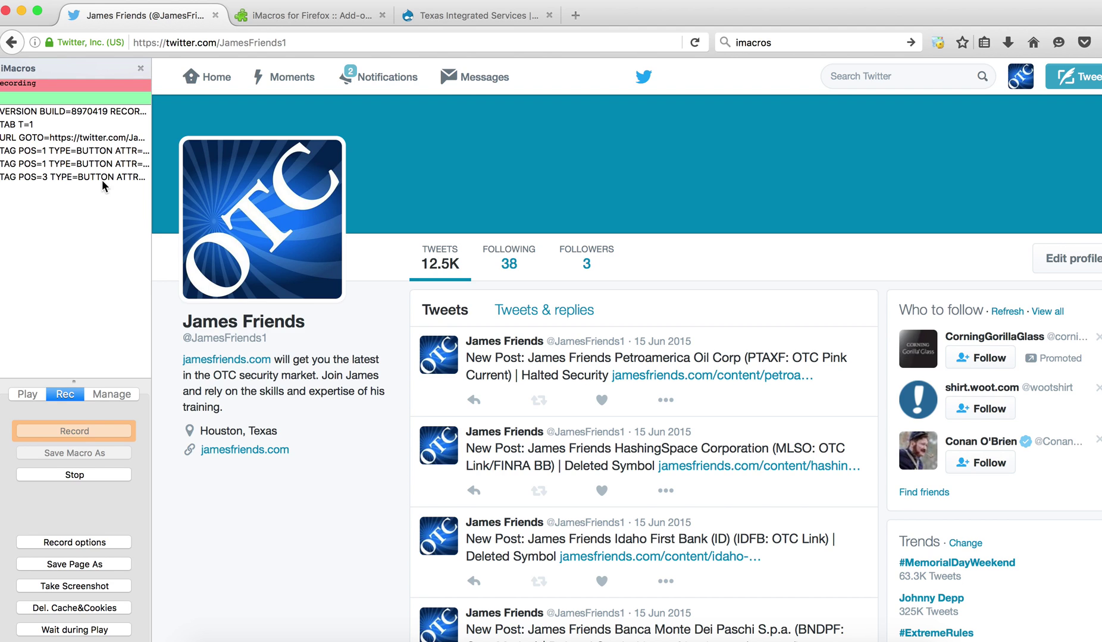
{"action": "left_click", "coordinate": [70, 474]}
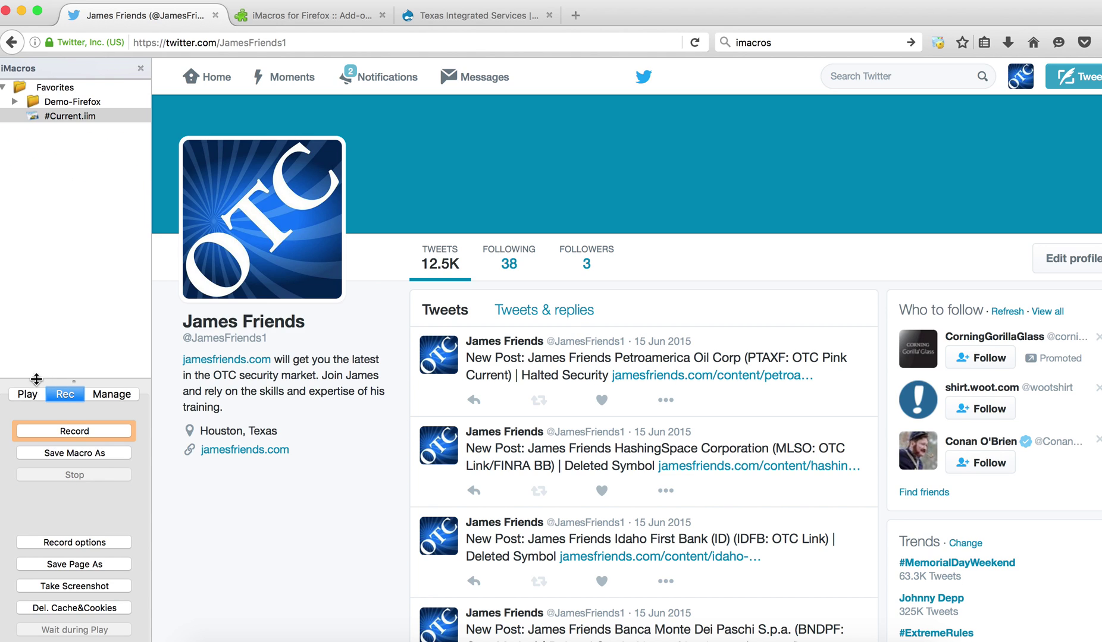
Play the saved #Current.iim macro and bring up its options in Favorites.
{"action": "left_click", "coordinate": [27, 395]}
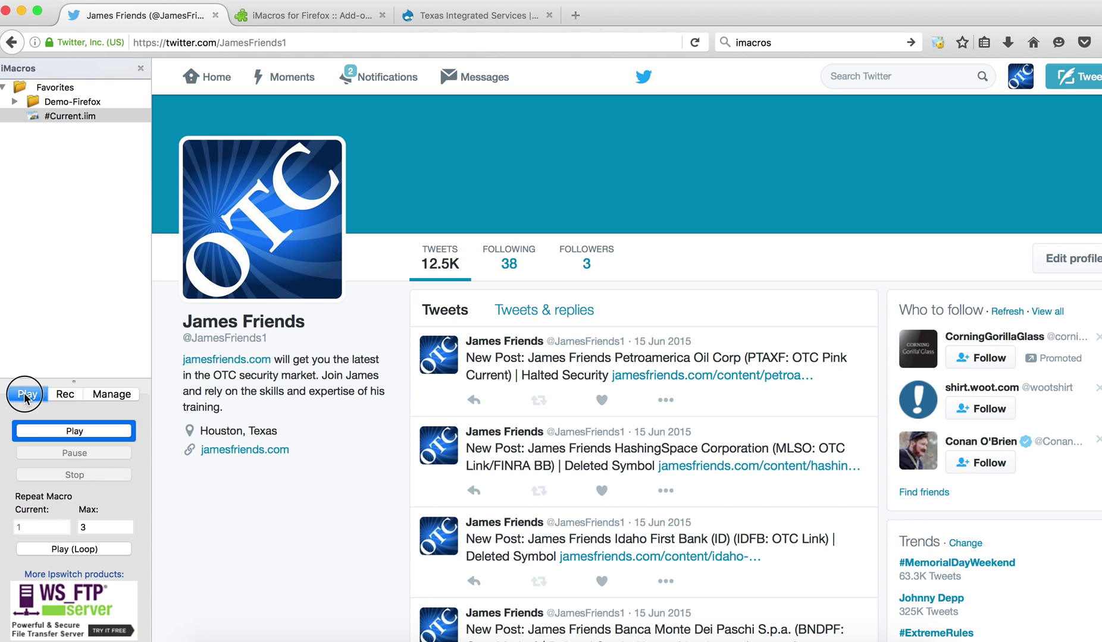
{"action": "left_click", "coordinate": [58, 436]}
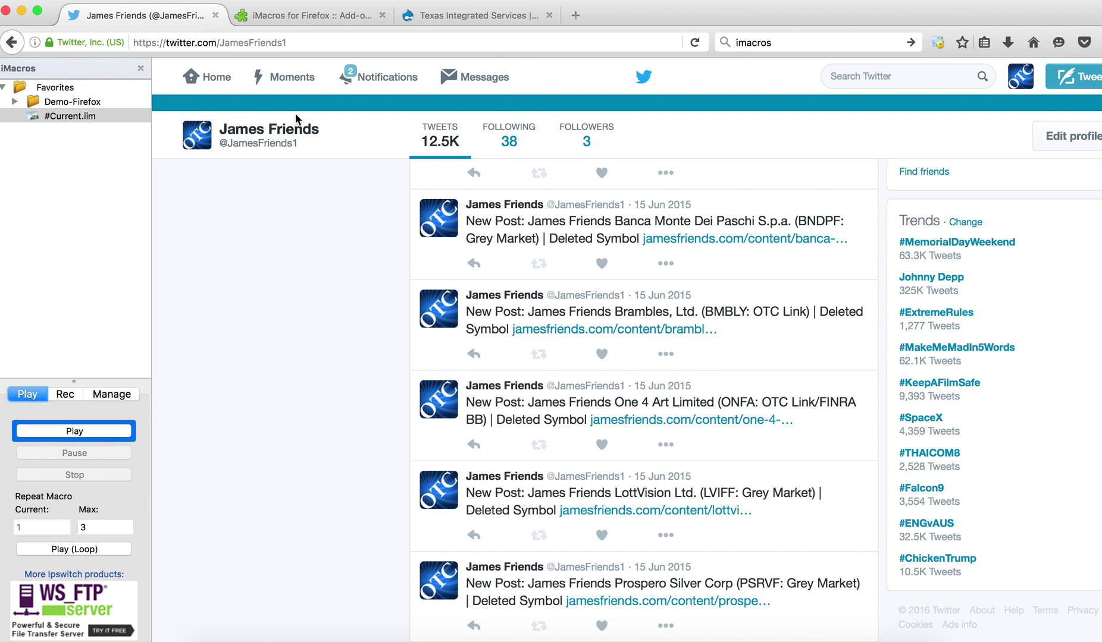
{"action": "right_click", "coordinate": [83, 122]}
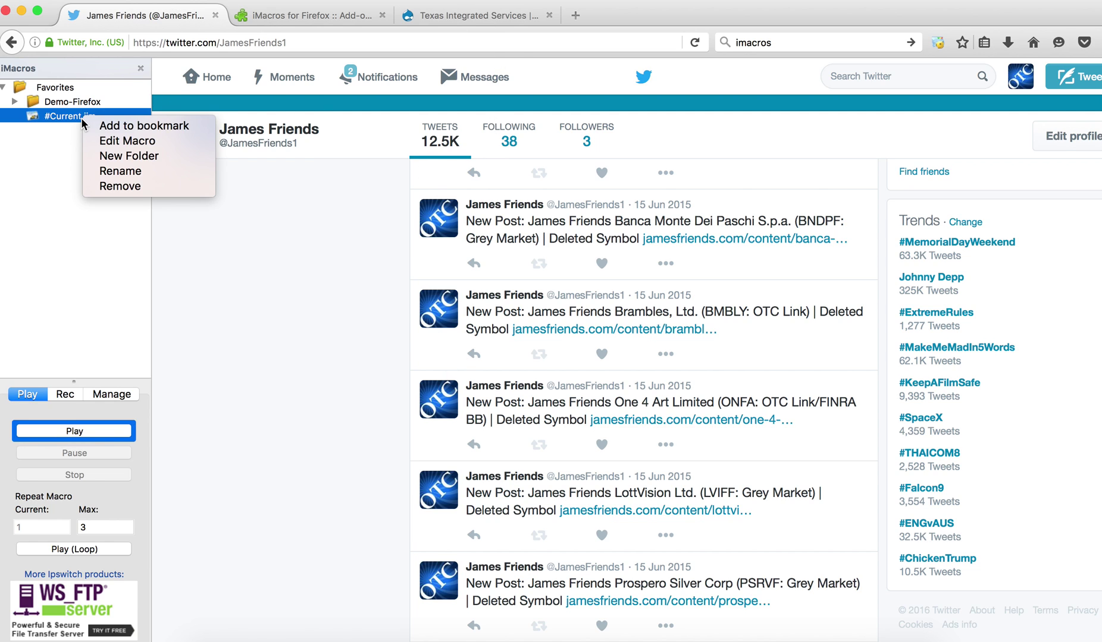
Edit #Current.iim, duplicating its three tweet-deletion TAG lines until it reaches 36 lines.
{"action": "left_click", "coordinate": [143, 141]}
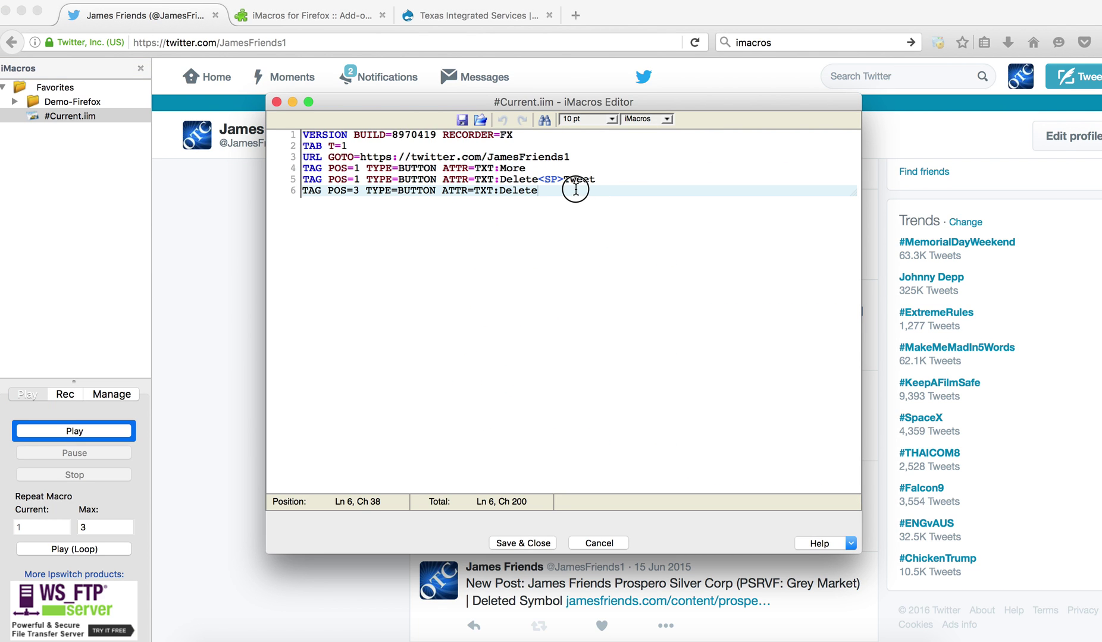
{"action": "left_click_drag", "start_coordinate": [573, 192], "coordinate": [605, 156]}
{"action": "key", "text": "super+c"}
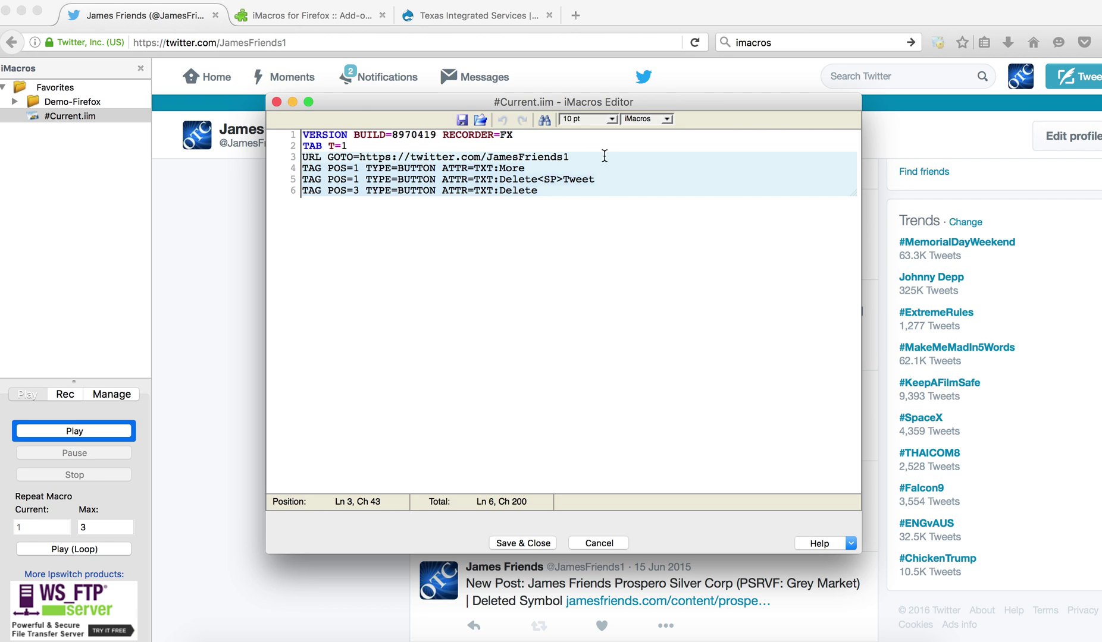
{"action": "key", "text": "Right"}
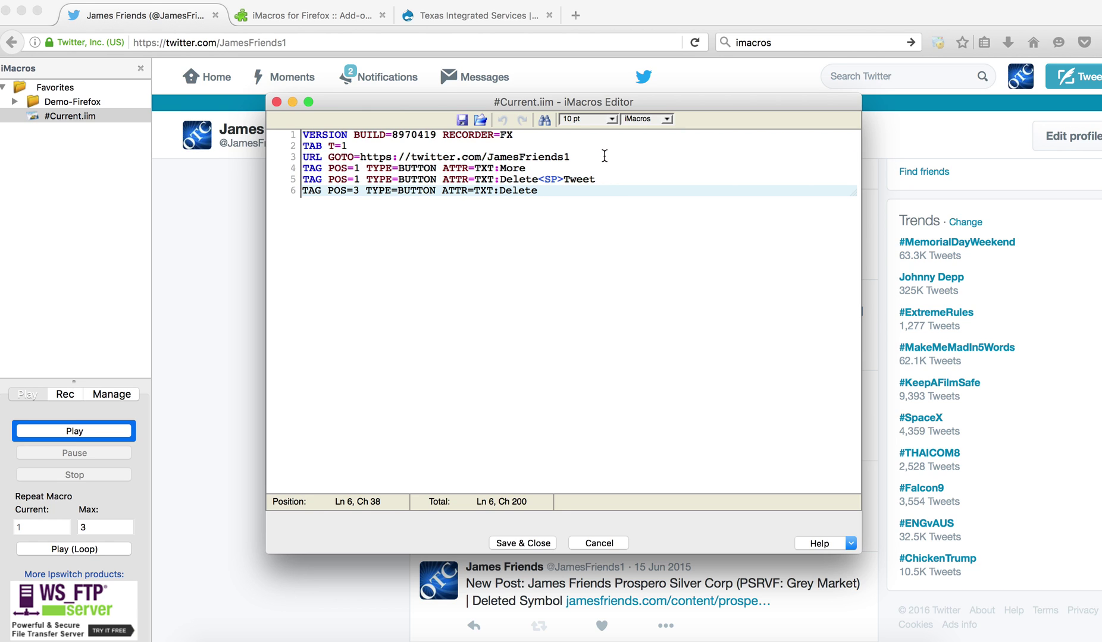
{"action": "key", "text": "super+v"}
{"action": "key", "text": "super+v"}
{"action": "key", "text": "super+v"}
{"action": "key", "text": "super+v"}
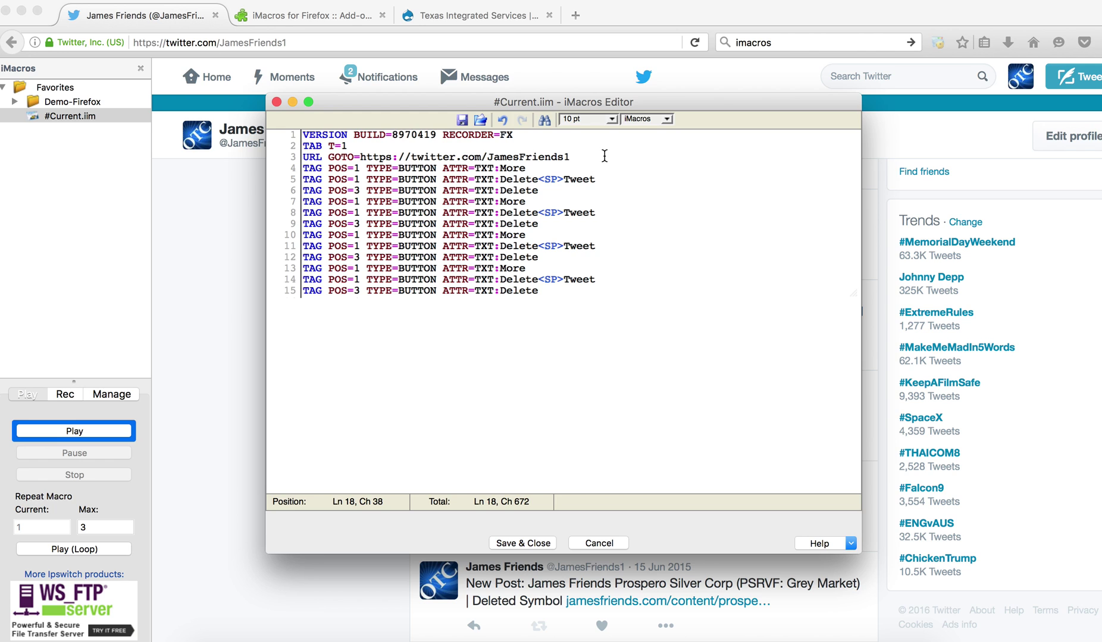
{"action": "key", "text": "super+v"}
{"action": "key", "text": "super+v"}
{"action": "key", "text": "super+v"}
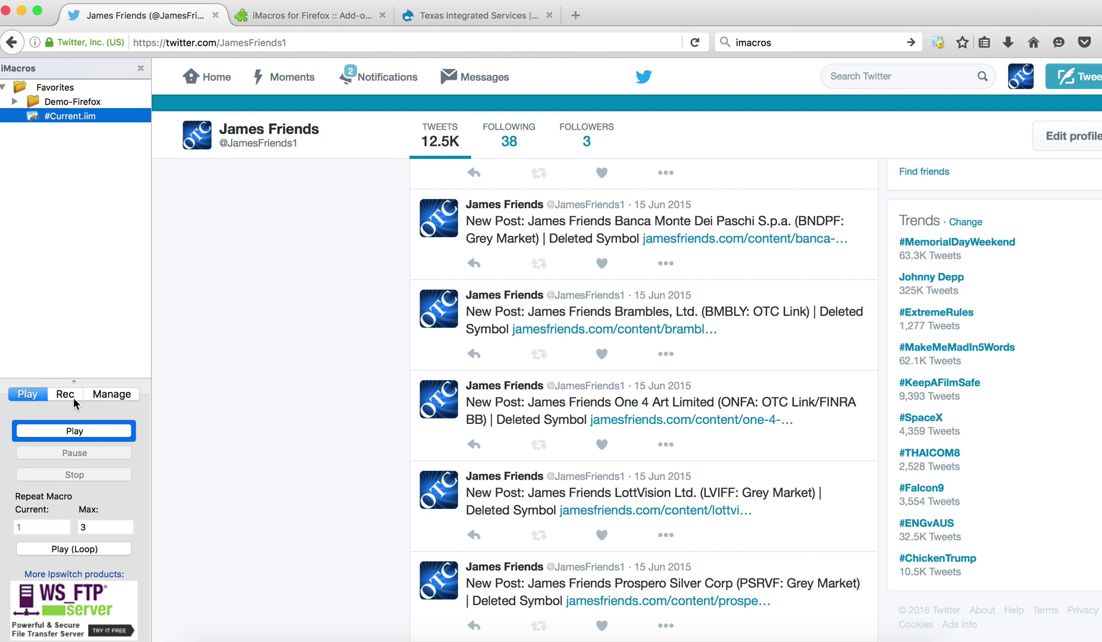
Run the 36-line #Current.iim macro on the Twitter profile, deleting several tweets.
{"action": "left_click", "coordinate": [69, 435]}
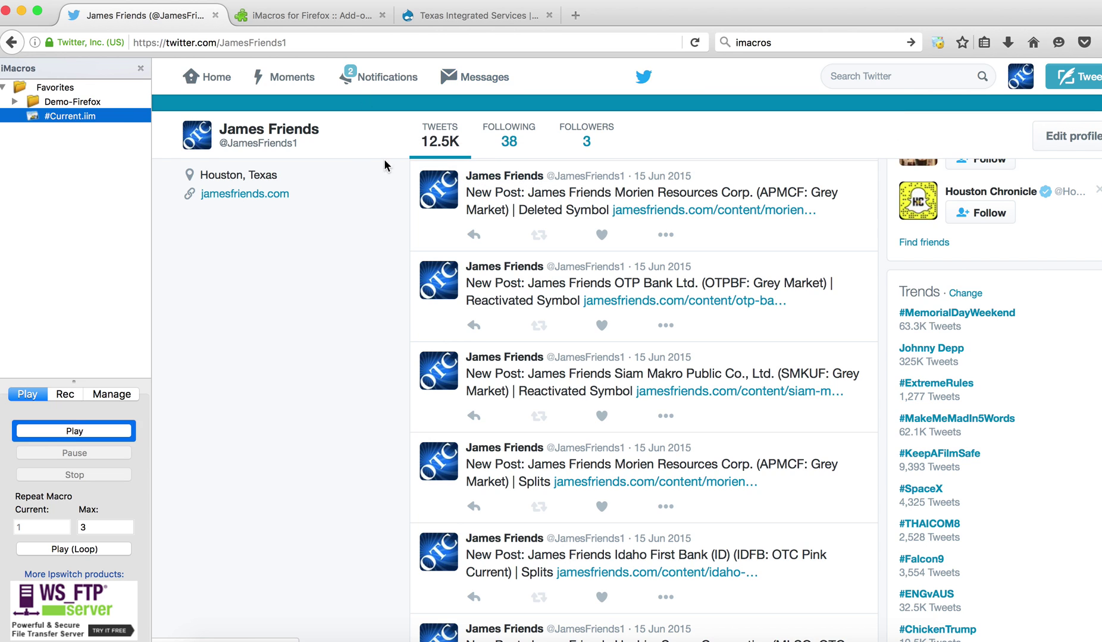
{"action": "left_click", "coordinate": [79, 115]}
Edit #Current.iim and paste a full second copy of its 36 lines at the end.
{"action": "right_click", "coordinate": [78, 120]}
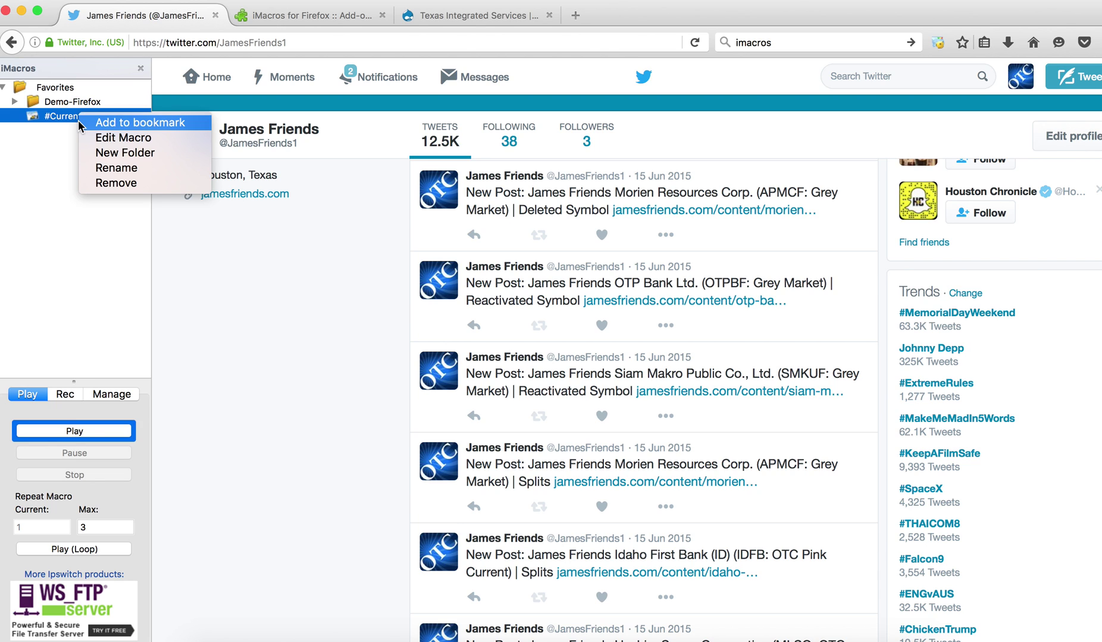
{"action": "left_click", "coordinate": [105, 140]}
{"action": "left_click", "coordinate": [105, 140]}
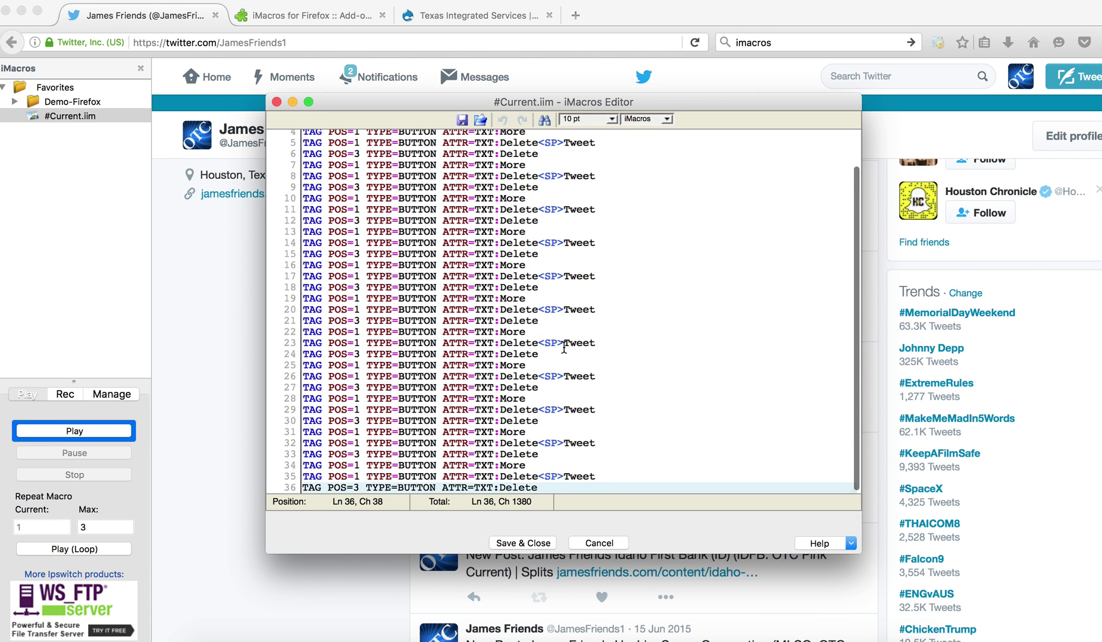
{"action": "left_click", "coordinate": [564, 348]}
{"action": "key", "text": "super+a"}
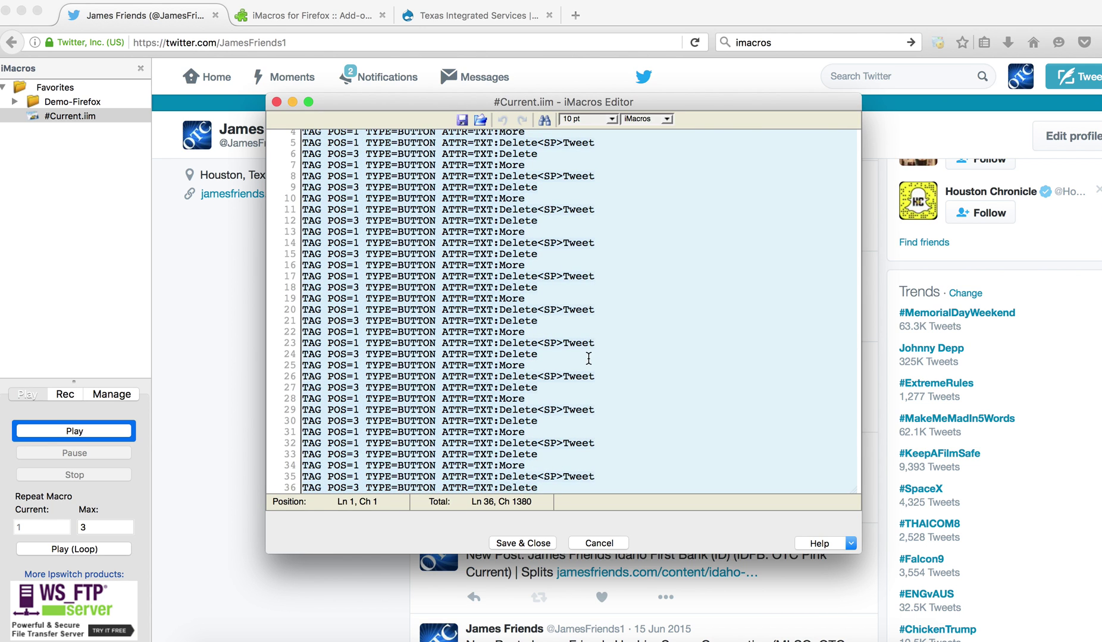
{"action": "key", "text": "super+v"}
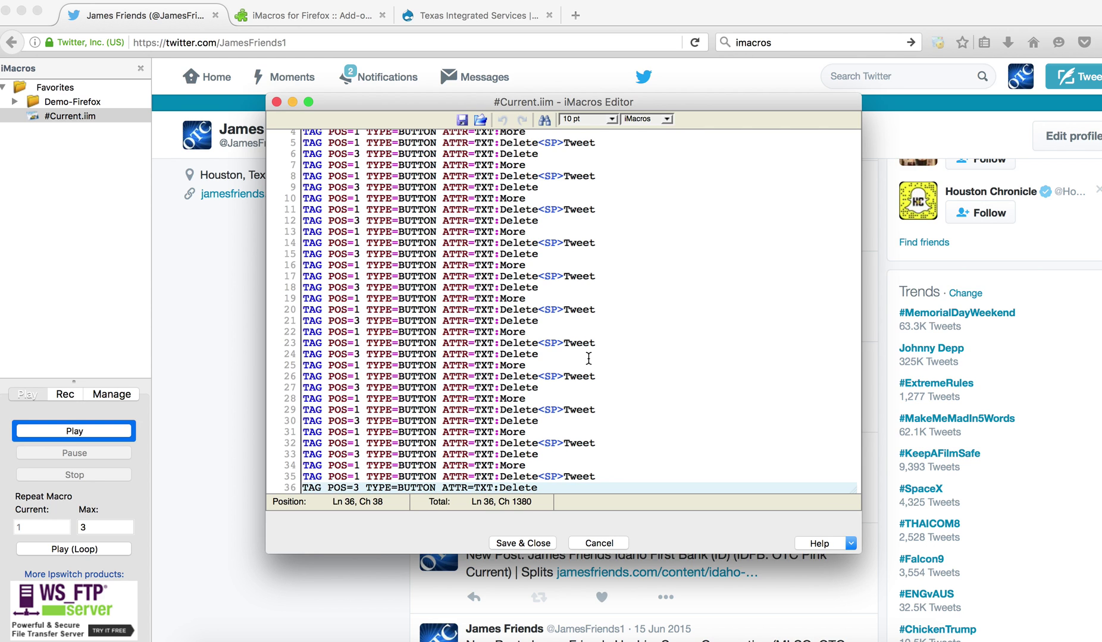
{"action": "scroll", "coordinate": [588, 358], "scroll_direction": "up", "scroll_amount": 2}
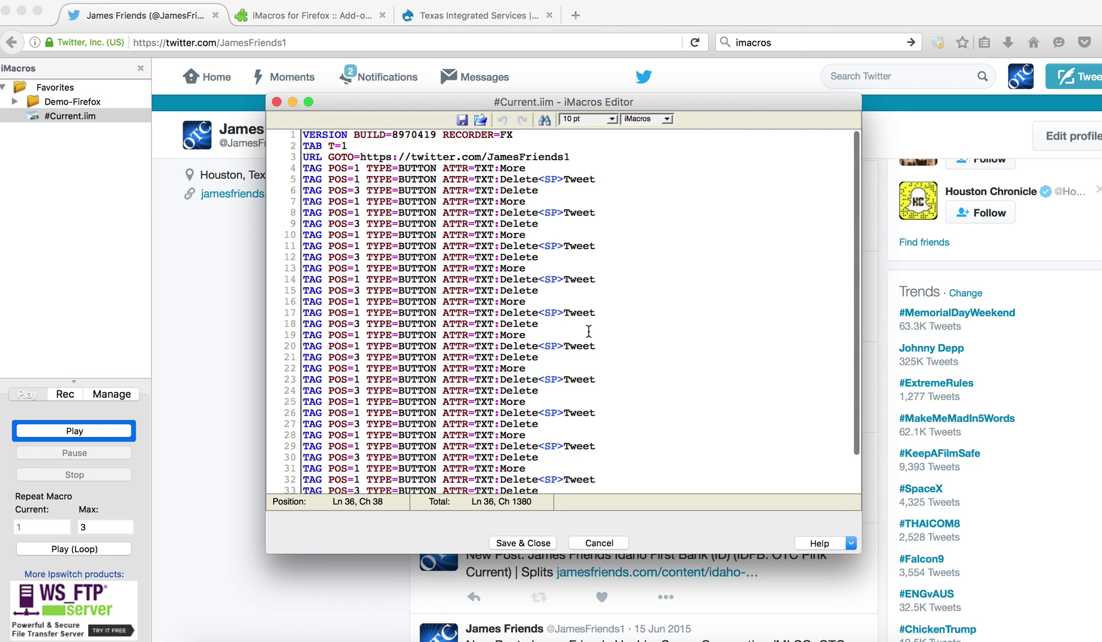
{"action": "scroll", "coordinate": [587, 332], "scroll_direction": "down", "scroll_amount": 2}
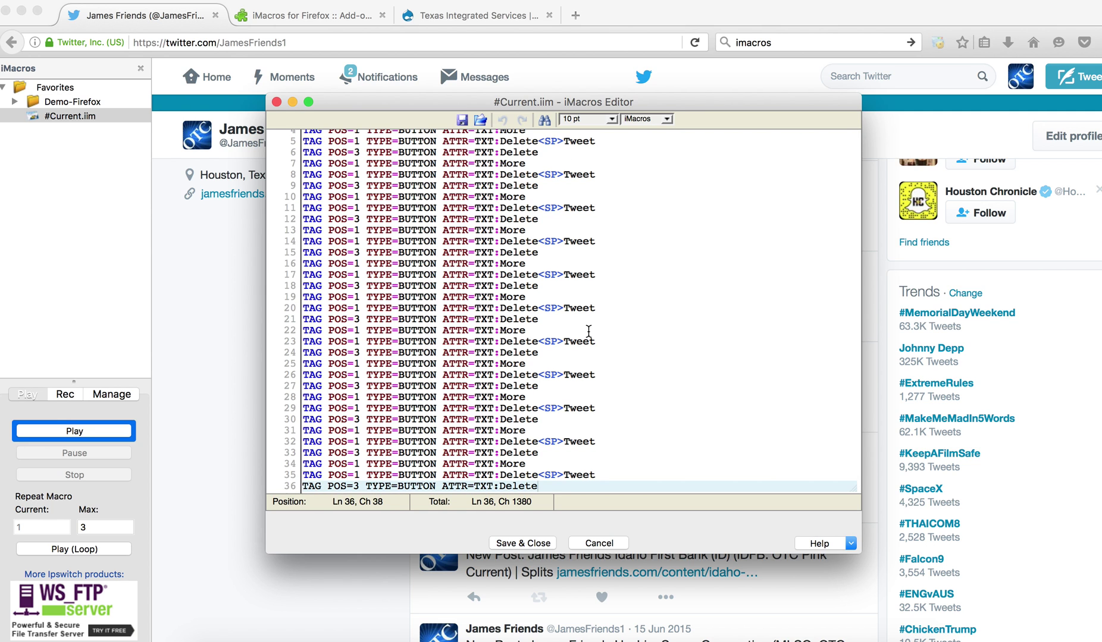
{"action": "scroll", "coordinate": [588, 332], "scroll_direction": "up", "scroll_amount": 2}
{"action": "scroll", "coordinate": [588, 332], "scroll_direction": "down", "scroll_amount": 2}
{"action": "key", "text": "super+v"}
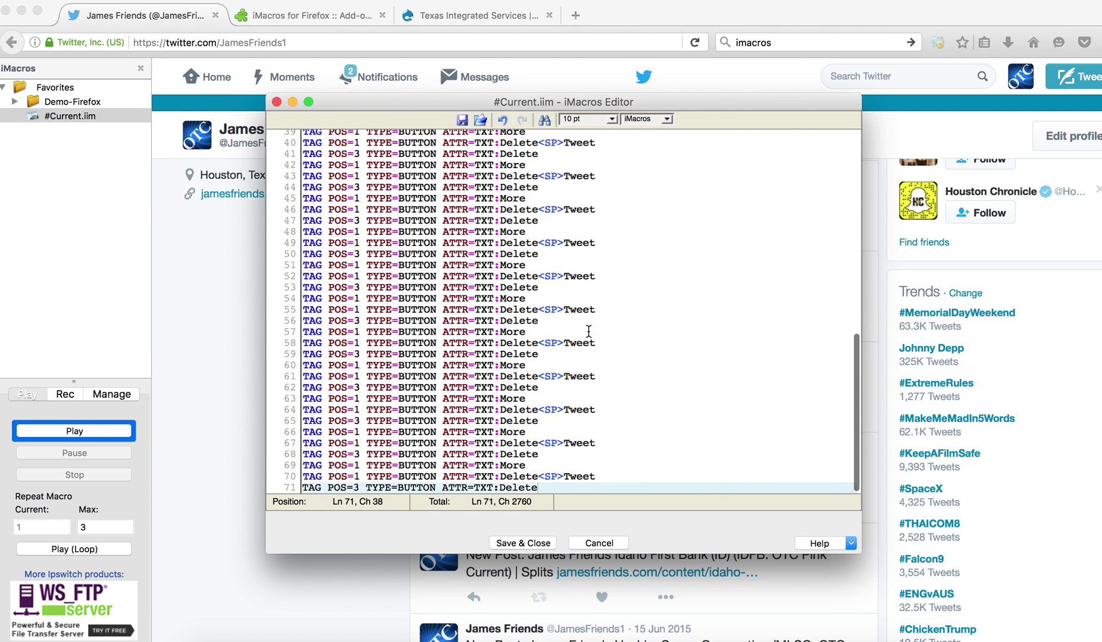
{"action": "scroll", "coordinate": [588, 331], "scroll_direction": "up", "scroll_amount": 2}
{"action": "scroll", "coordinate": [588, 332], "scroll_direction": "down", "scroll_amount": 5}
{"action": "scroll", "coordinate": [588, 331], "scroll_direction": "down", "scroll_amount": 1}
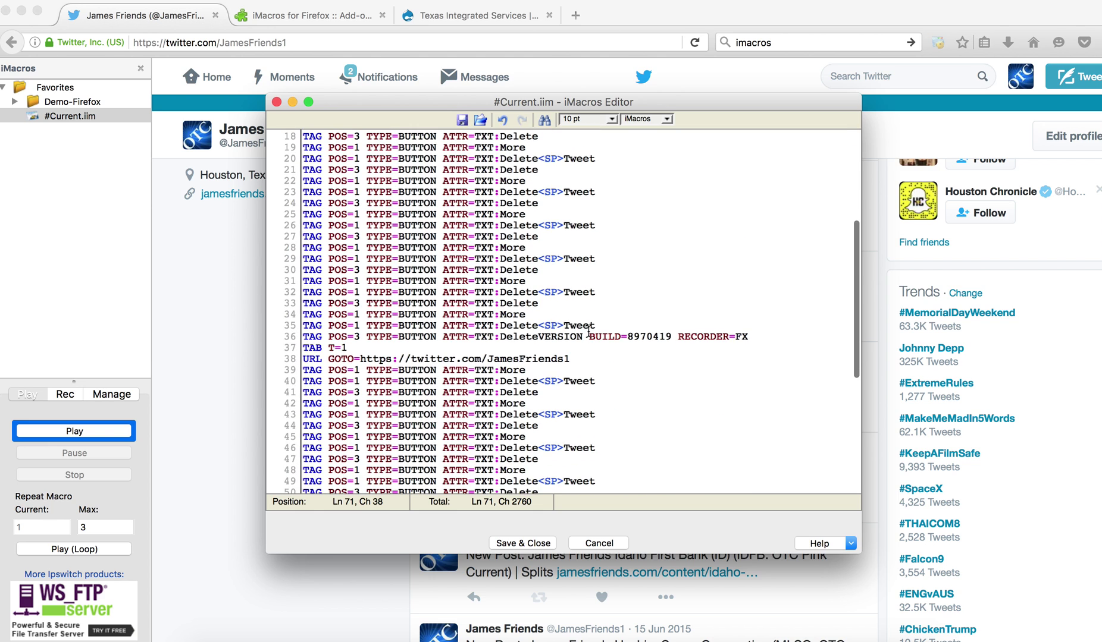
{"action": "left_click", "coordinate": [537, 336]}
{"action": "key", "text": "Return"}
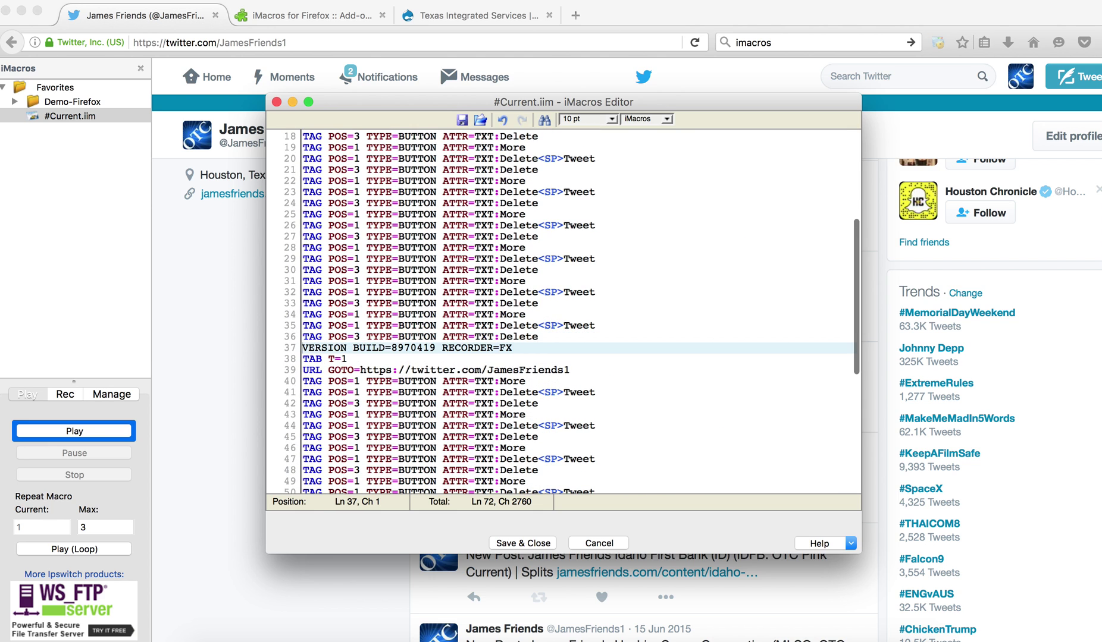
Copy the block from line 36 onward and paste it repeatedly until the macro reaches 2,664 lines.
{"action": "left_click_drag", "start_coordinate": [564, 339], "coordinate": [576, 631]}
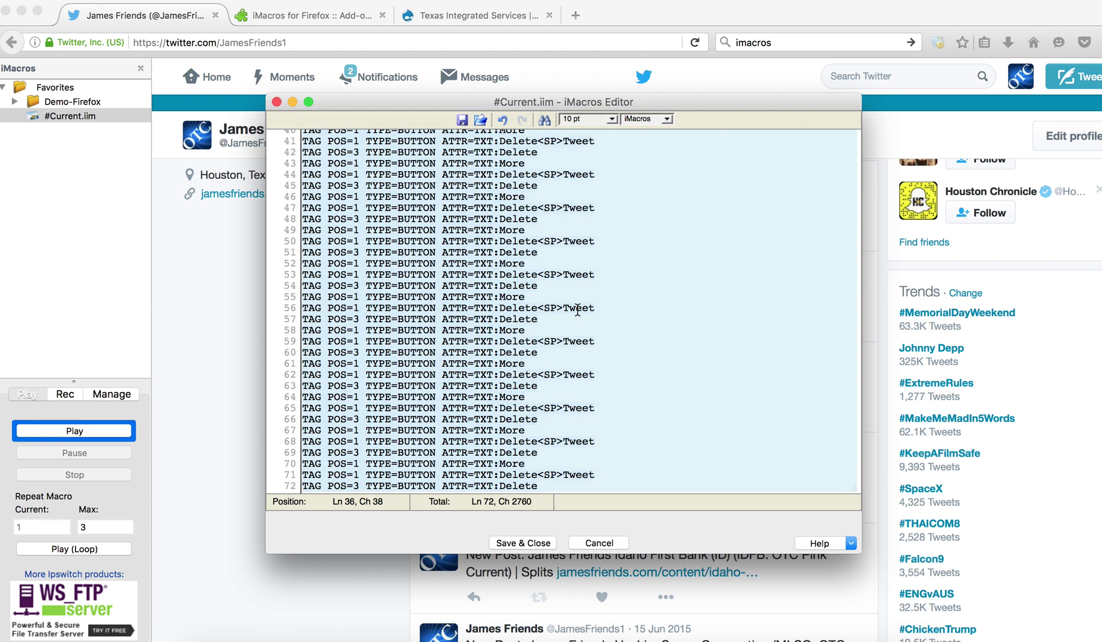
{"action": "key", "text": "ctrl+c"}
{"action": "key", "text": "ctrl+v"}
{"action": "key", "text": "ctrl+v"}
{"action": "key", "text": "ctrl+v"}
{"action": "key", "text": "ctrl+v"}
{"action": "key", "text": "ctrl+v"}
{"action": "key", "text": "ctrl+v"}
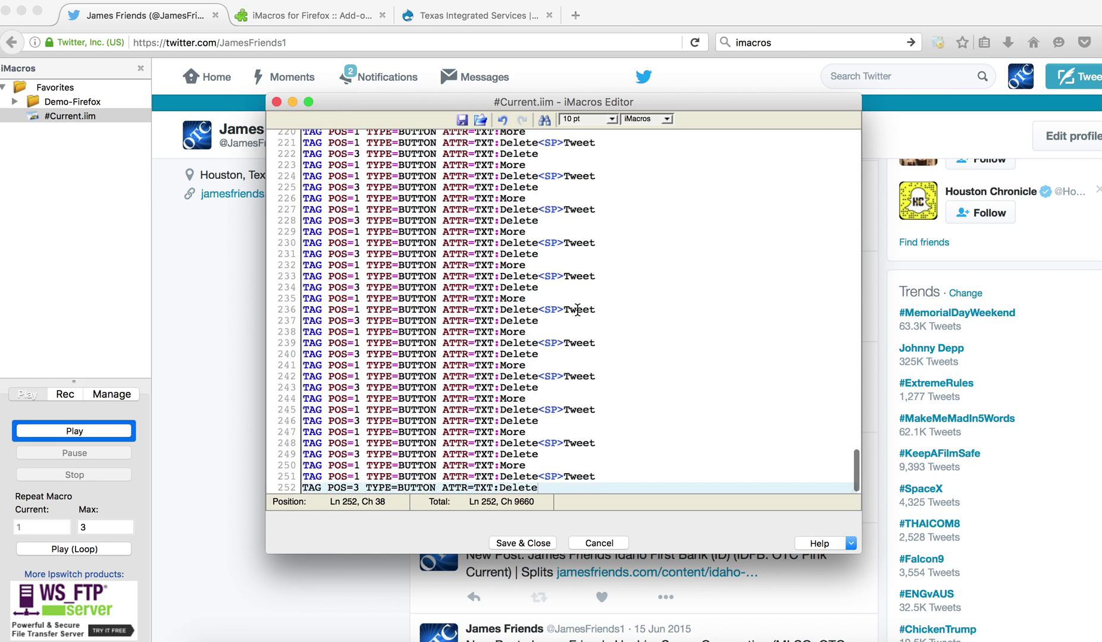
{"action": "key", "text": "ctrl+v"}
{"action": "key", "text": "ctrl+v"}
{"action": "key", "text": "ctrl+v"}
{"action": "key", "text": "ctrl+v"}
{"action": "key", "text": "ctrl+v"}
{"action": "key", "text": "ctrl+v"}
{"action": "key", "text": "ctrl+v"}
{"action": "key", "text": "ctrl+v"}
{"action": "key", "text": "ctrl+v"}
{"action": "key", "text": "ctrl+v"}
{"action": "key", "text": "ctrl+v"}
{"action": "key", "text": "ctrl+v"}
{"action": "key", "text": "ctrl+v"}
{"action": "key", "text": "ctrl+v"}
{"action": "key", "text": "ctrl+v"}
{"action": "key", "text": "ctrl+v"}
{"action": "key", "text": "ctrl+v"}
{"action": "key", "text": "ctrl+v"}
{"action": "key", "text": "ctrl+v"}
{"action": "key", "text": "ctrl+v"}
{"action": "key", "text": "ctrl+v"}
{"action": "key", "text": "ctrl+v"}
{"action": "key", "text": "ctrl+v"}
{"action": "key", "text": "ctrl+v"}
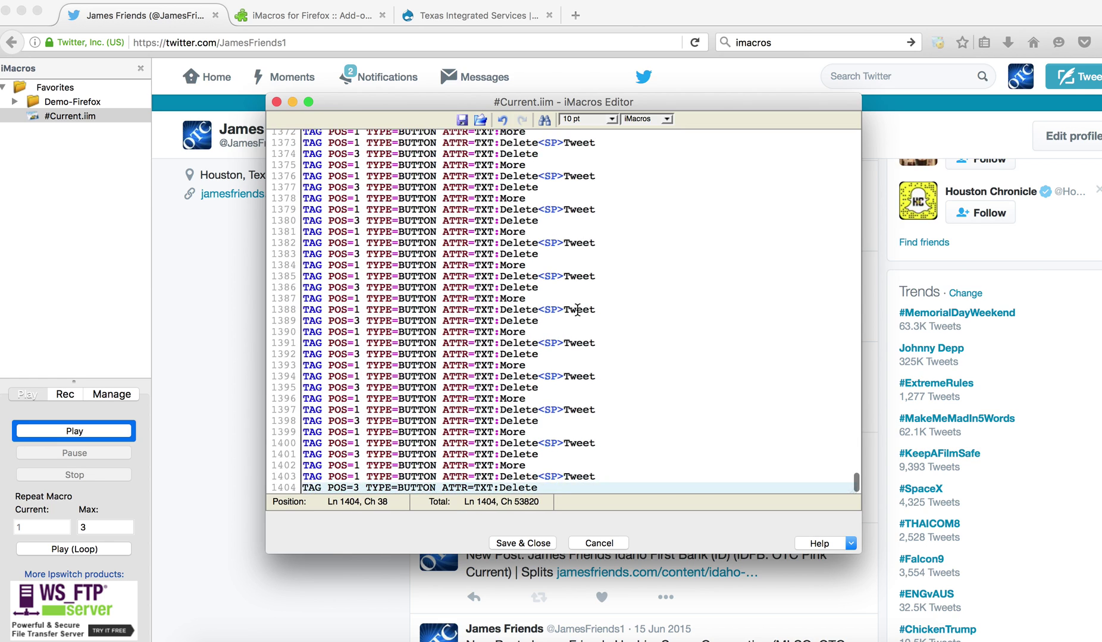
{"action": "key", "text": "ctrl+v"}
{"action": "key", "text": "ctrl+v"}
{"action": "key", "text": "ctrl+v"}
{"action": "key", "text": "ctrl+v"}
{"action": "key", "text": "ctrl+v"}
{"action": "key", "text": "ctrl+v"}
{"action": "key", "text": "ctrl+v"}
{"action": "key", "text": "ctrl+v"}
{"action": "key", "text": "ctrl+v"}
{"action": "key", "text": "ctrl+v"}
{"action": "key", "text": "ctrl+v"}
{"action": "key", "text": "ctrl+v"}
{"action": "key", "text": "ctrl+v"}
{"action": "key", "text": "ctrl+v"}
{"action": "key", "text": "ctrl+v"}
{"action": "key", "text": "ctrl+v"}
{"action": "key", "text": "ctrl+v"}
{"action": "key", "text": "ctrl+v"}
{"action": "key", "text": "ctrl+v"}
{"action": "key", "text": "ctrl+v"}
{"action": "key", "text": "ctrl+v"}
{"action": "key", "text": "ctrl+v"}
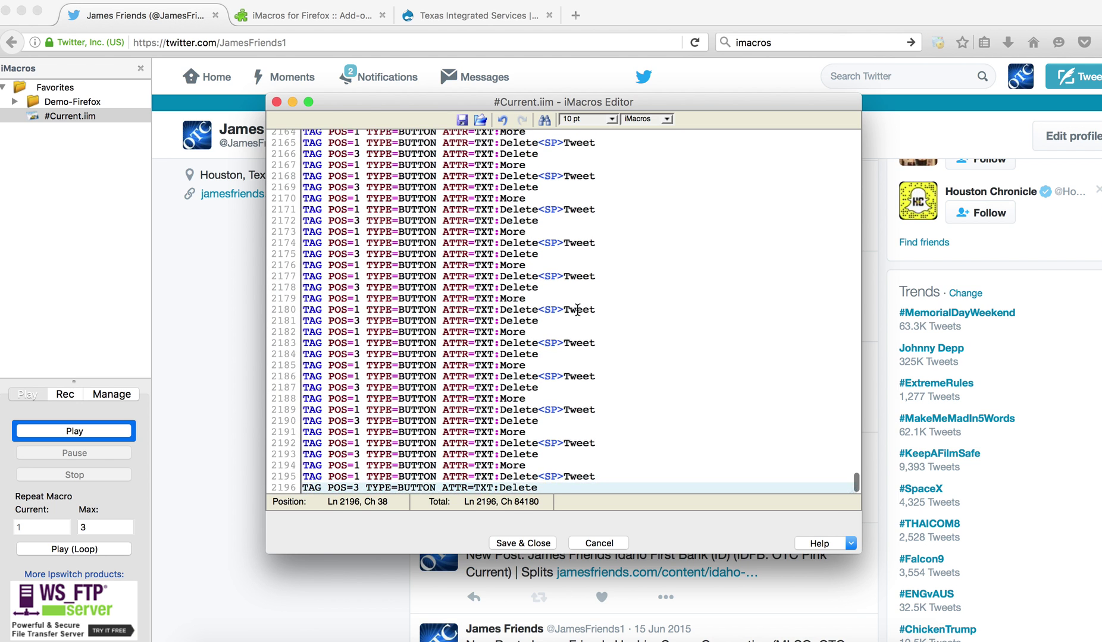
{"action": "key", "text": "ctrl+v"}
{"action": "key", "text": "ctrl+v"}
{"action": "key", "text": "ctrl+v"}
{"action": "key", "text": "ctrl+v"}
{"action": "key", "text": "ctrl+v"}
{"action": "key", "text": "ctrl+v"}
{"action": "key", "text": "ctrl+v"}
{"action": "key", "text": "ctrl+v"}
{"action": "key", "text": "ctrl+v"}
{"action": "key", "text": "ctrl+v"}
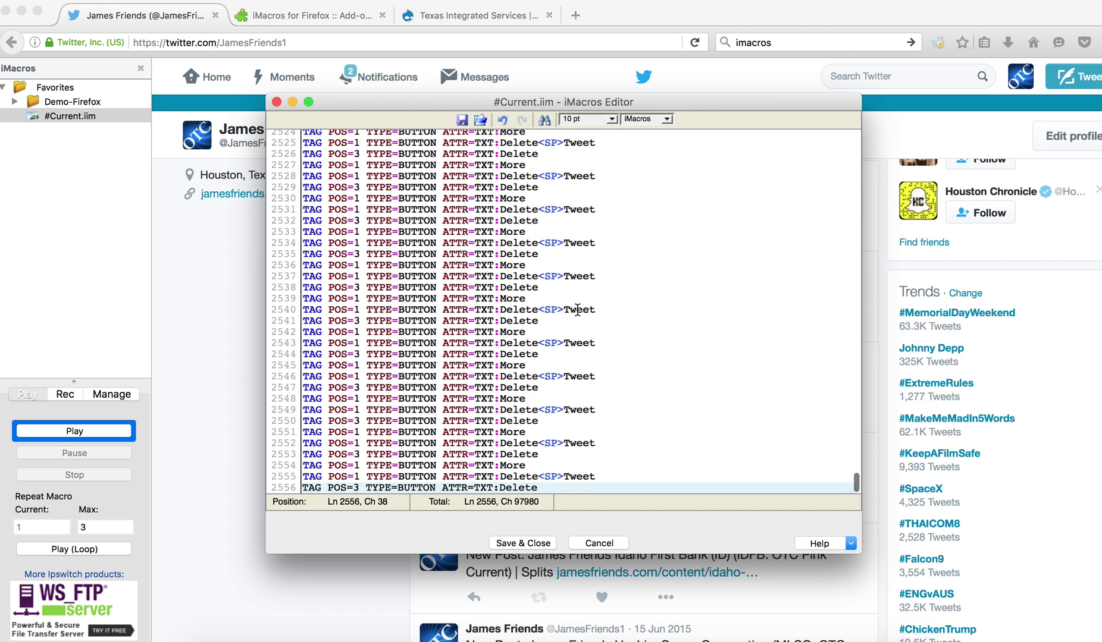
{"action": "key", "text": "ctrl+v"}
{"action": "key", "text": "ctrl+v"}
{"action": "key", "text": "ctrl+v"}
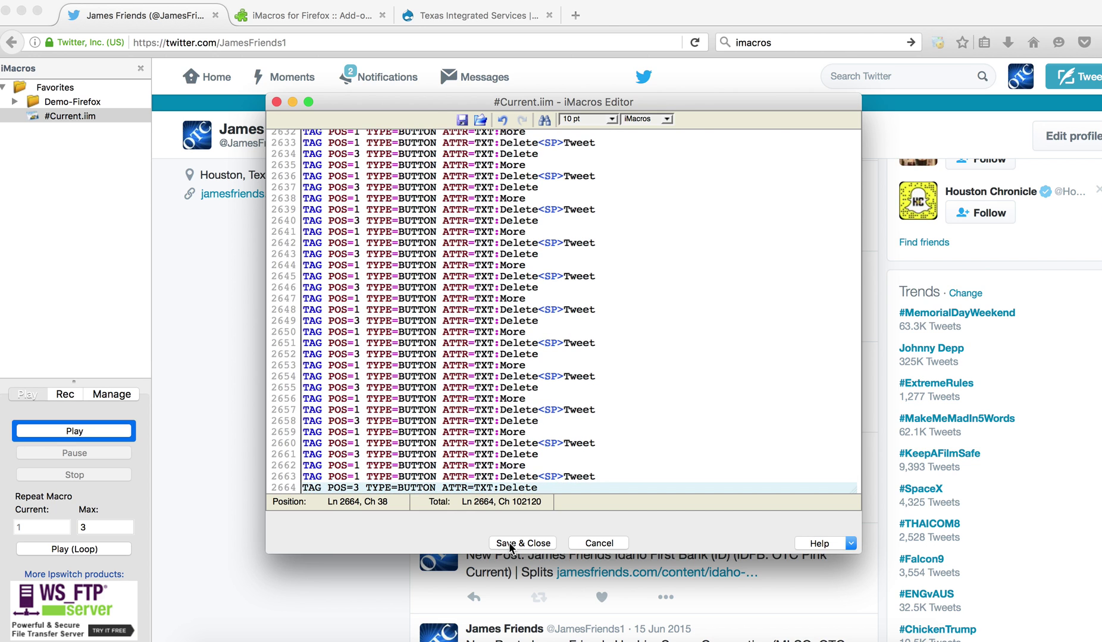
Save and close the 2,664-line macro, then start its playback from the iMacros sidebar.
{"action": "left_click", "coordinate": [509, 544]}
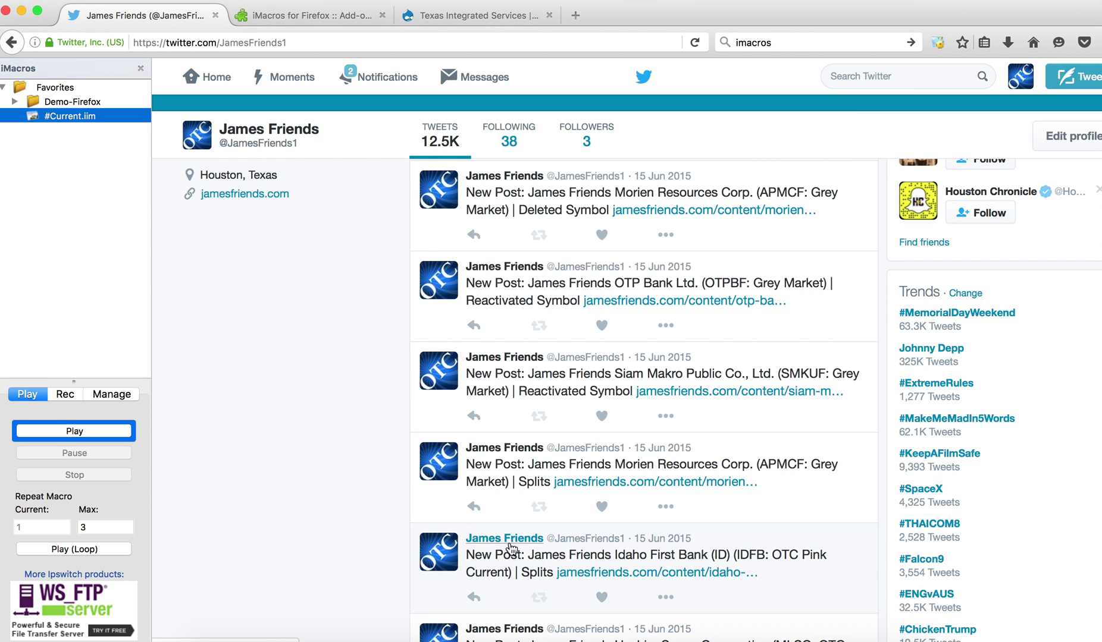
{"action": "left_click", "coordinate": [41, 433]}
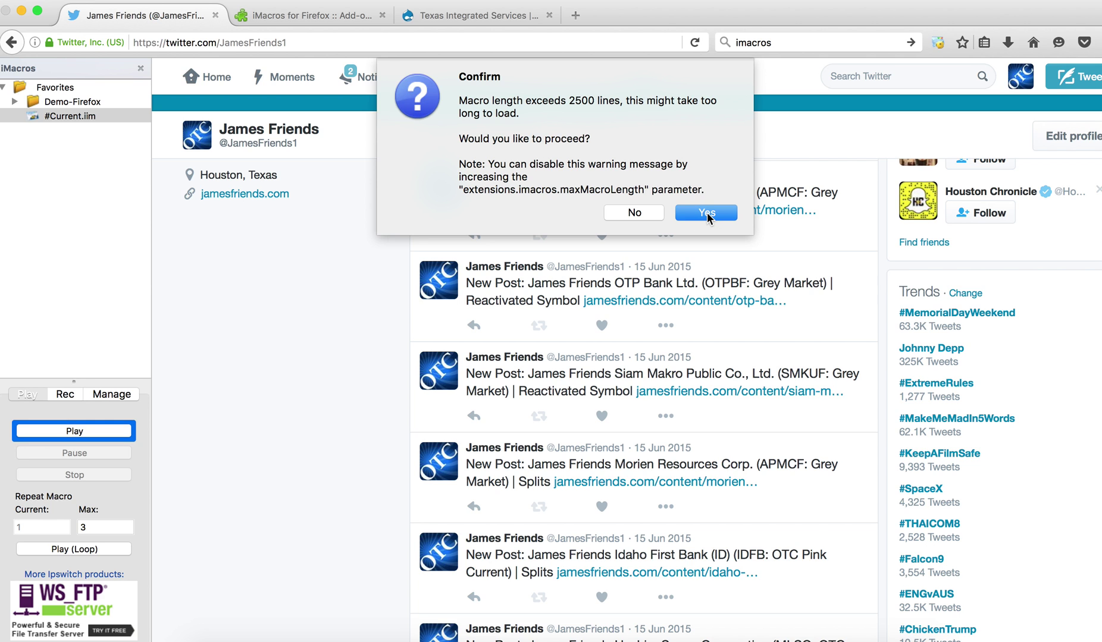
Confirm Yes on the over-2,500-line warning so the macro loads and replays on Twitter.
{"action": "left_click", "coordinate": [706, 212]}
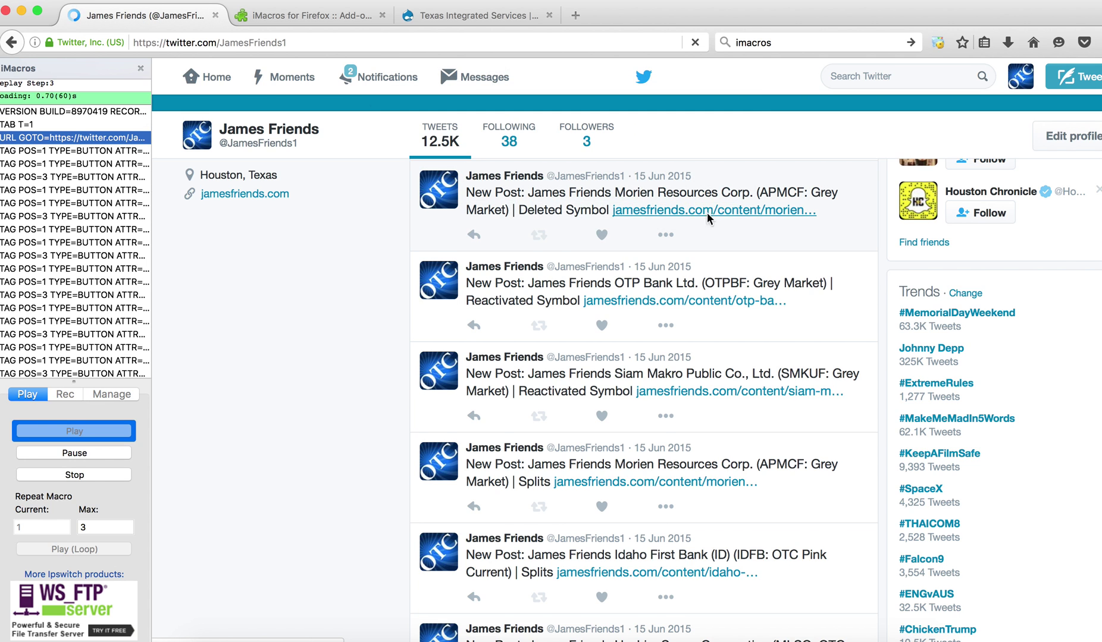